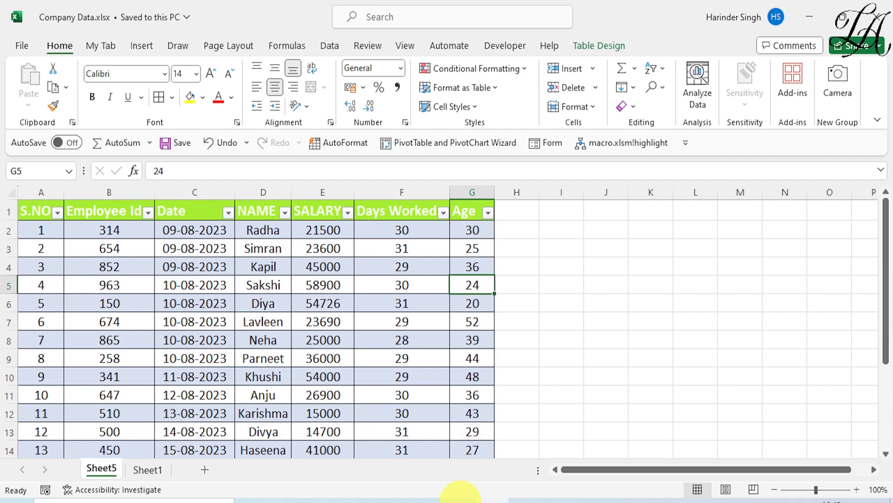
Switch to Power BI Desktop and connect to the Excel workbook Company Data.xlsx stored on the Desktop.
left_click(484, 500)
mouse_move(495, 498)
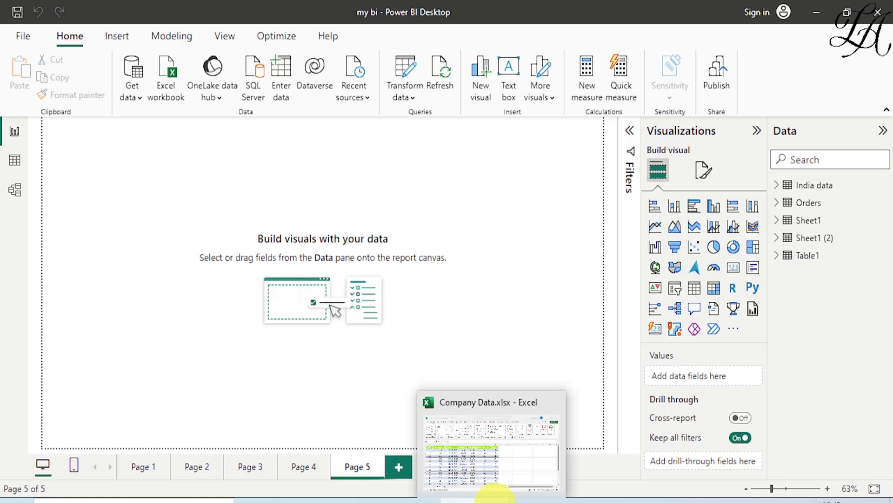
left_click(556, 400)
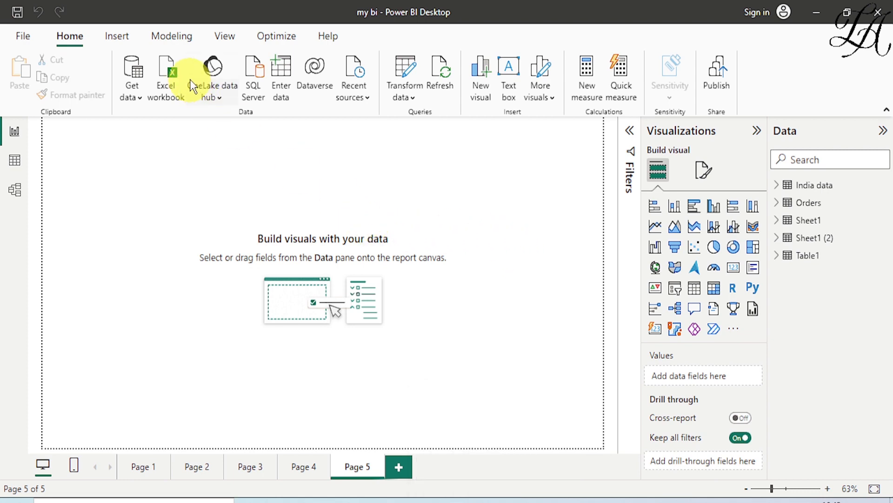
left_click(140, 72)
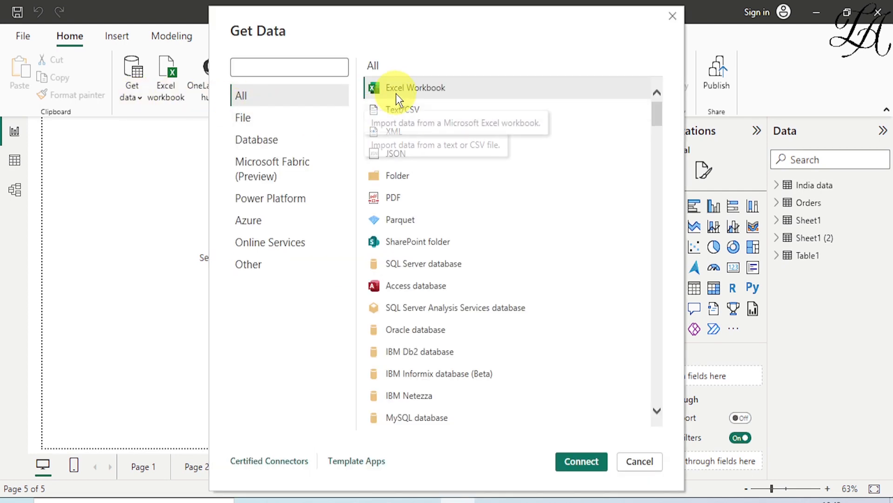
left_click(581, 461)
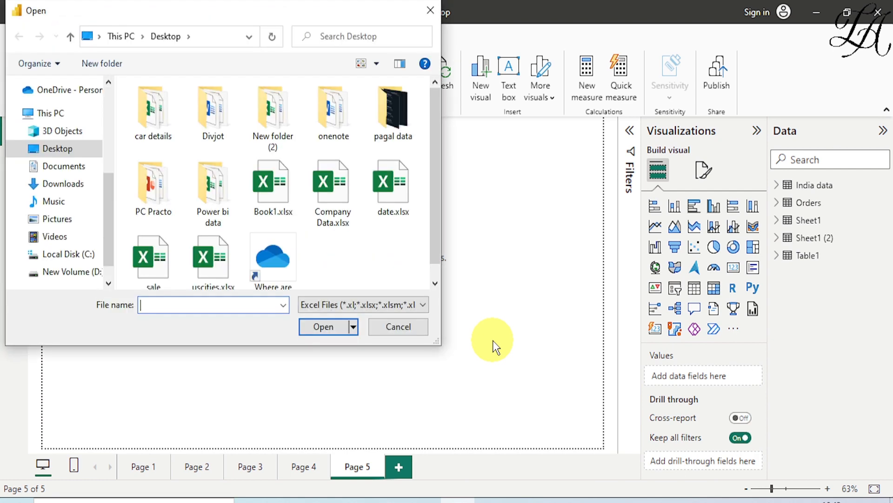
left_click(333, 192)
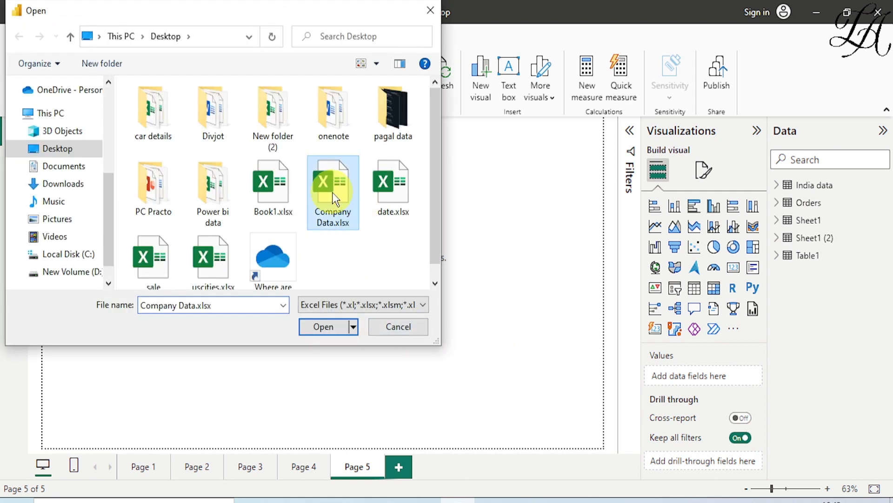
left_click(335, 327)
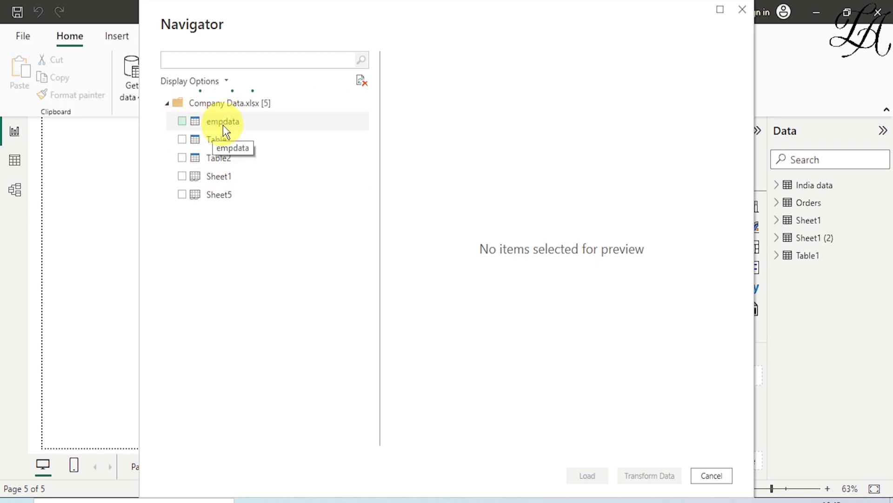
Load the empdata table into Power Query Editor for transformation and dismiss the preview-age notice.
left_click(182, 121)
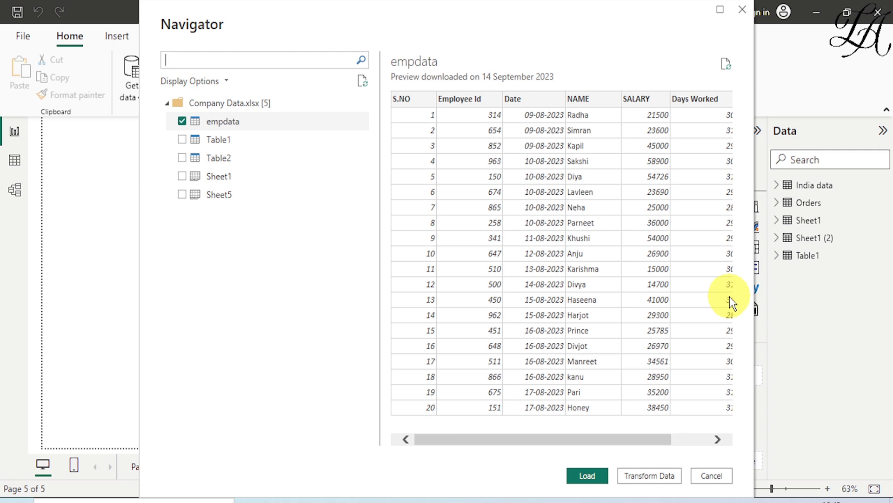
left_click(649, 476)
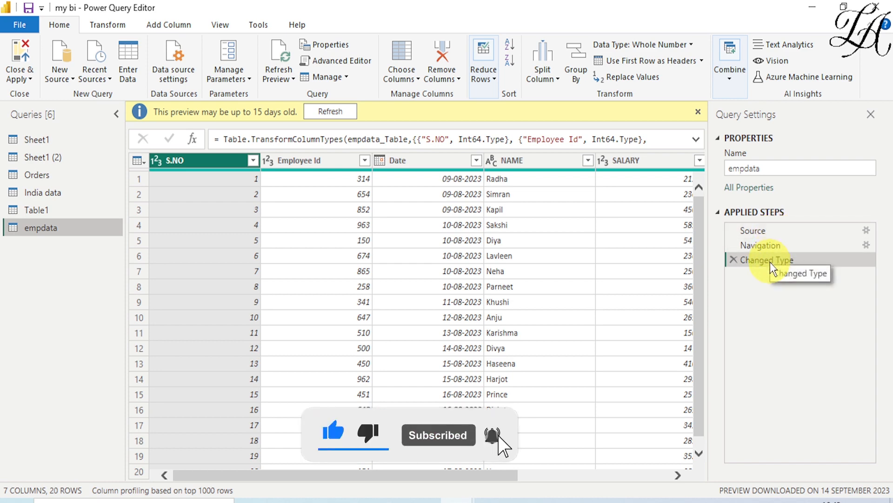
left_click(698, 110)
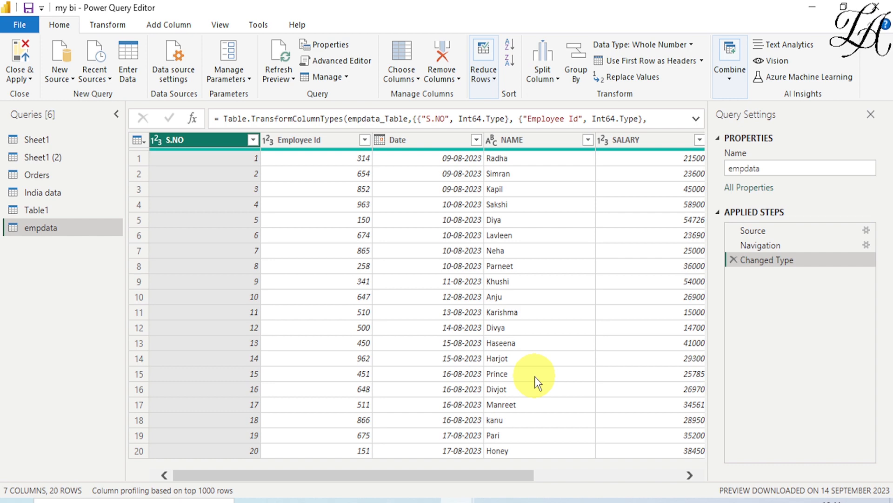
Add the suffix " Years", with a leading space, to every value in the Age column.
left_click_drag(511, 474, 678, 476)
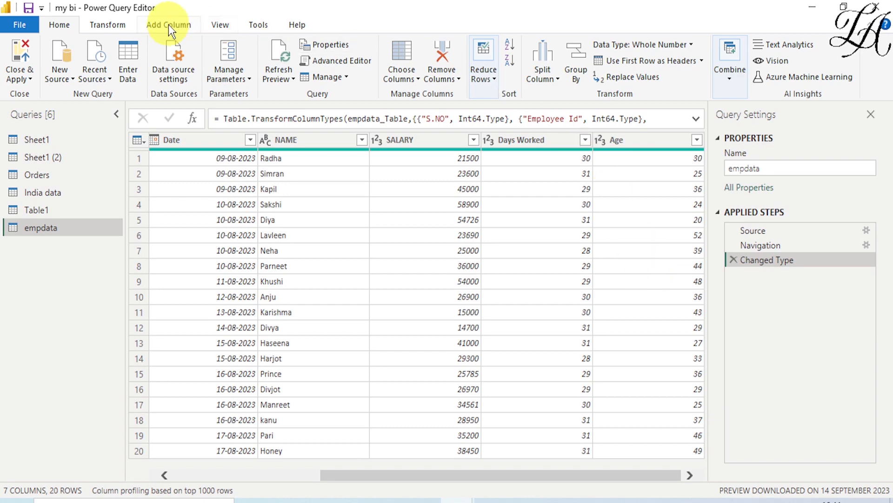
left_click(106, 28)
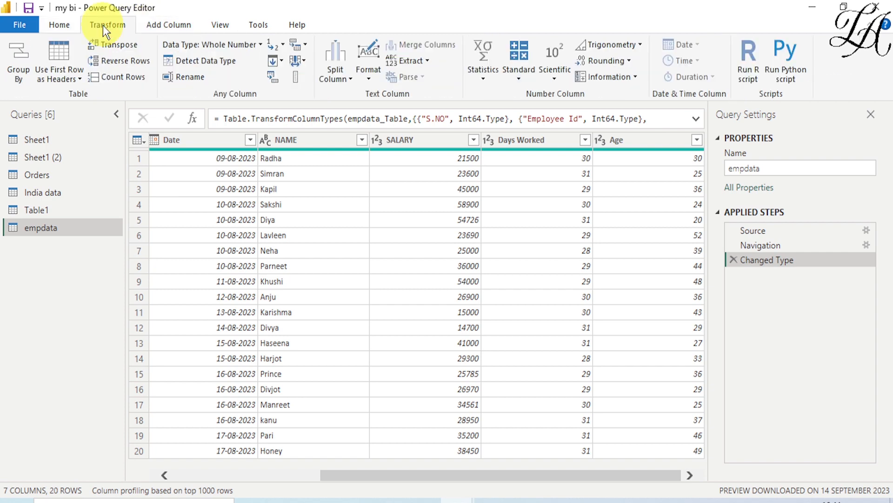
left_click(370, 79)
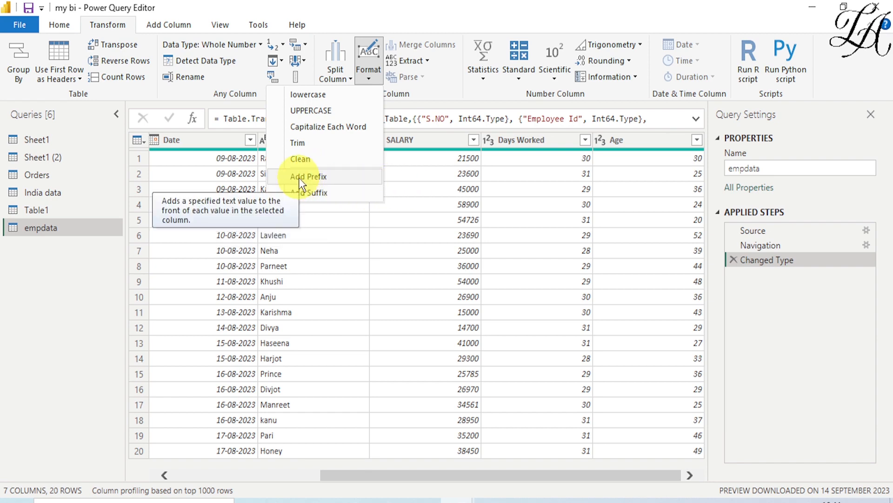
left_click(624, 144)
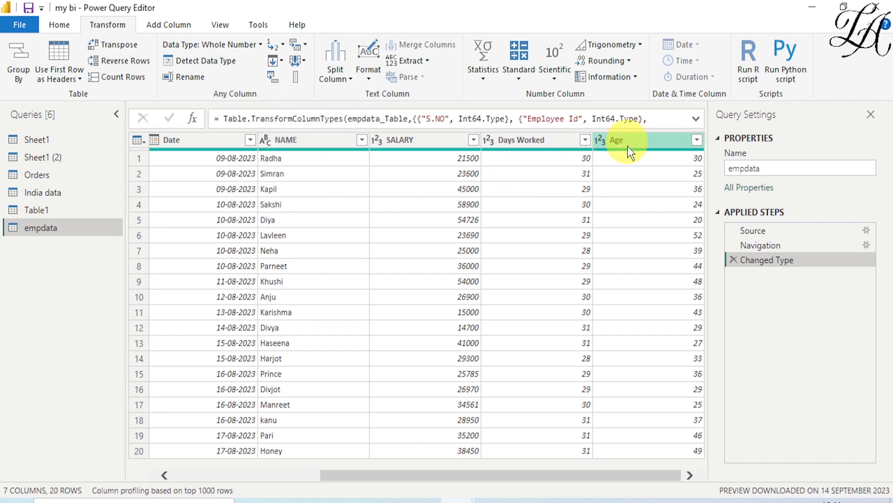
left_click(628, 144)
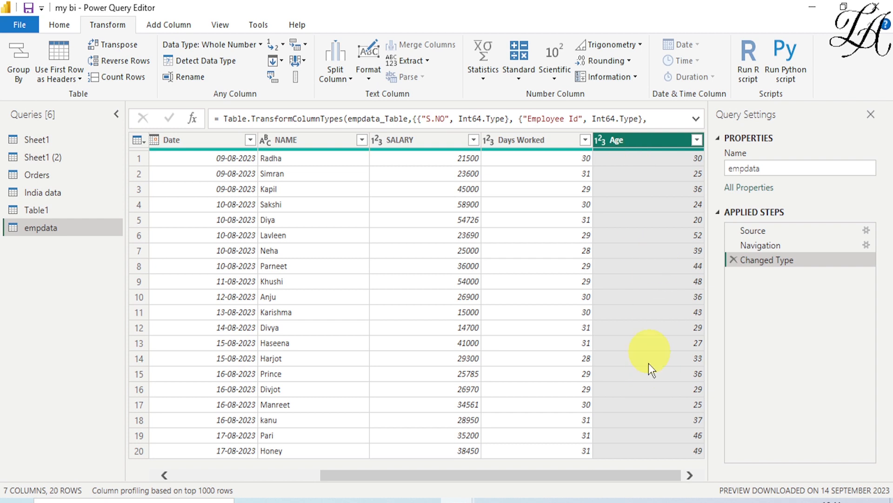
left_click(371, 77)
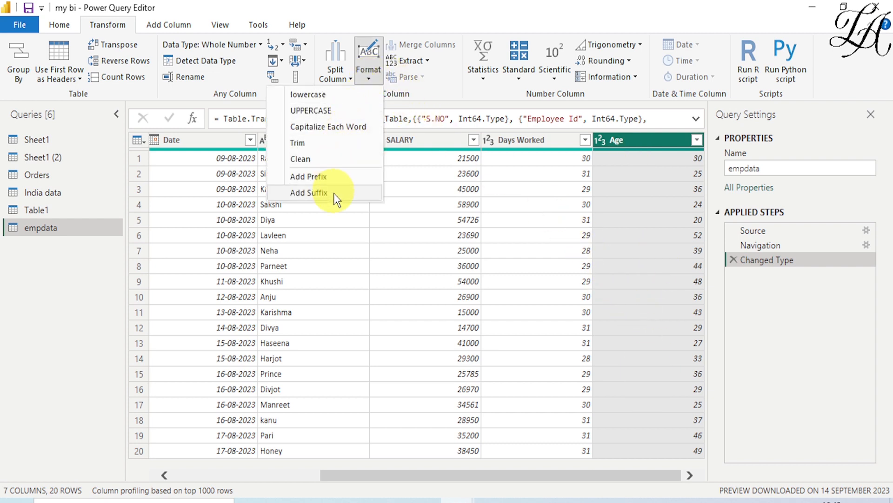
left_click(335, 195)
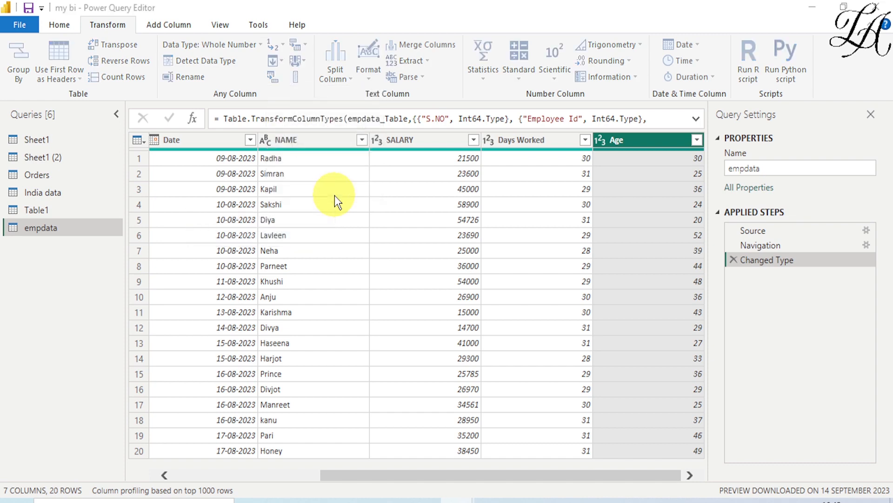
left_click(260, 264)
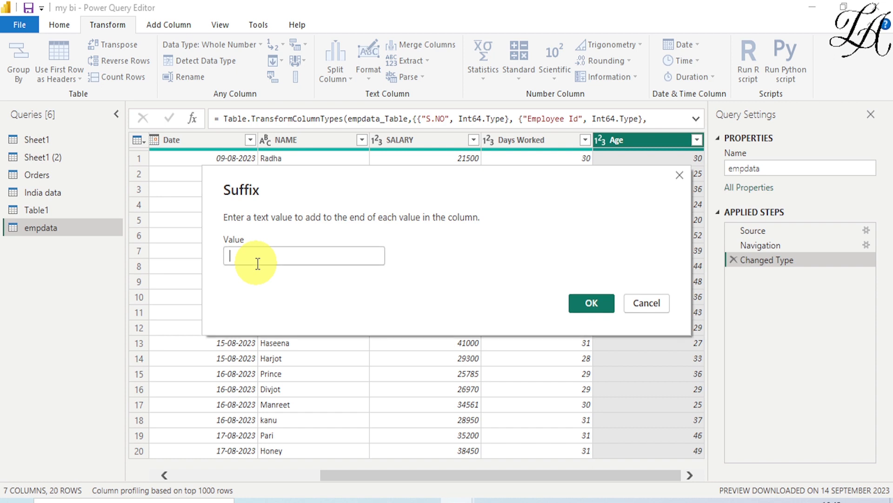
type("Y")
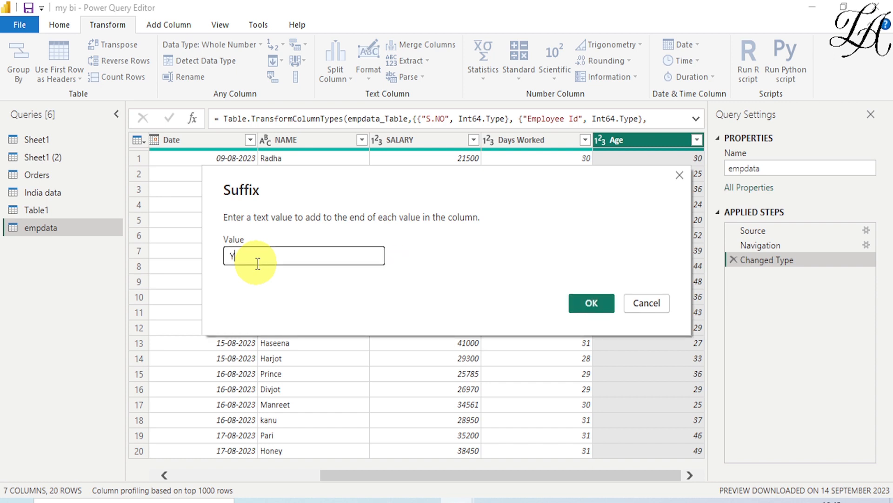
type("ears")
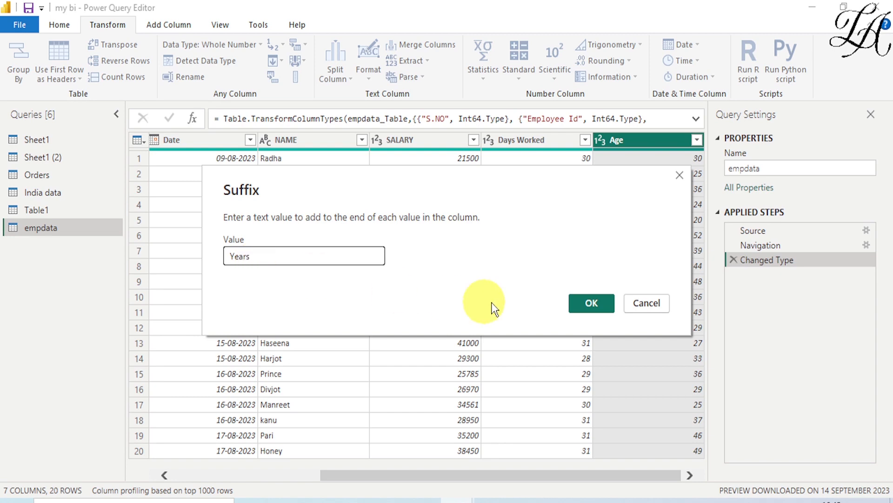
left_click(587, 305)
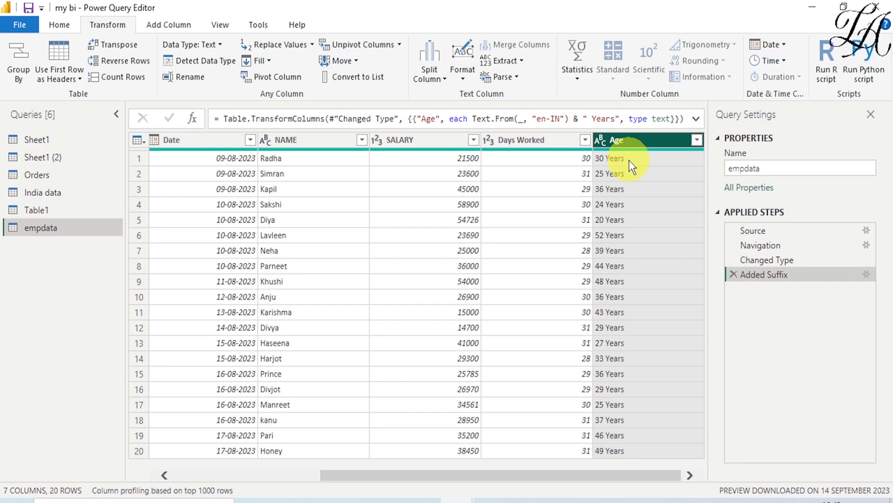
Add the prefix "Rs. ", with a trailing space, to every value in the SALARY column.
left_click(417, 139)
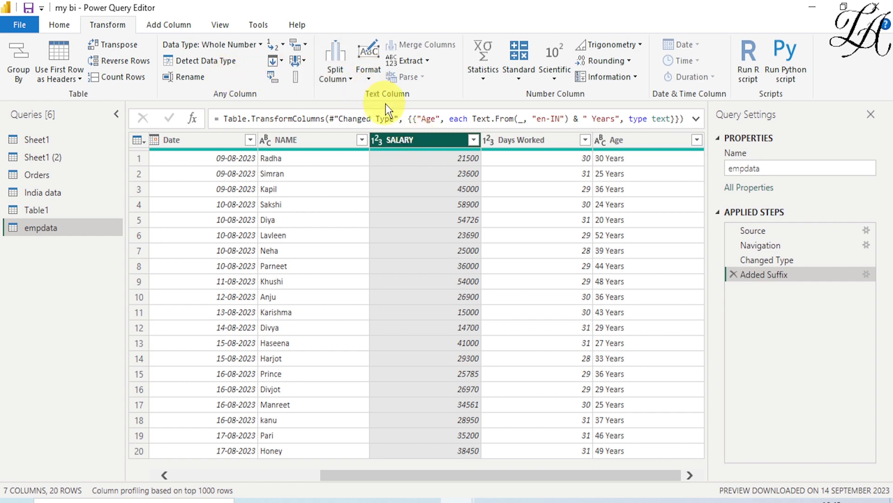
left_click(365, 79)
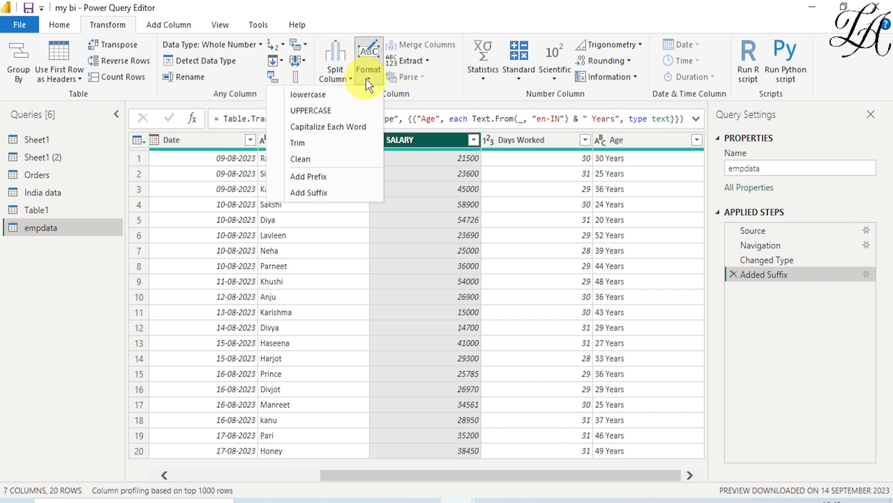
left_click(337, 178)
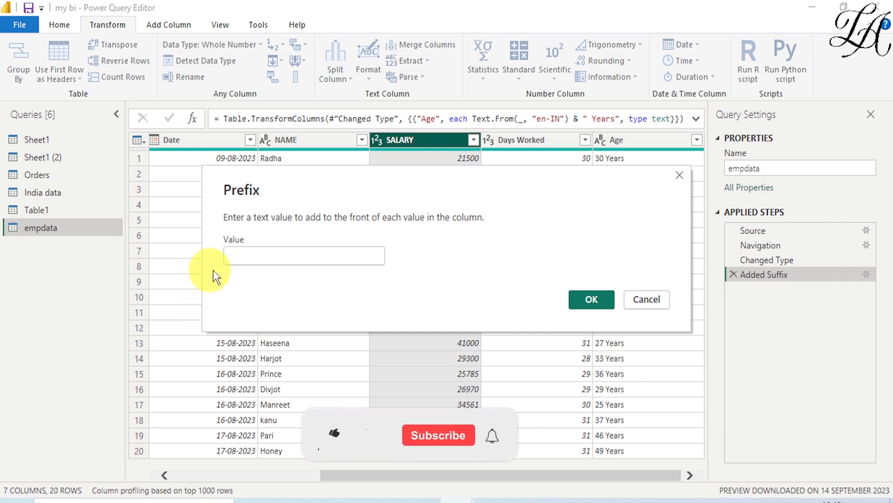
left_click(227, 264)
type("Rs")
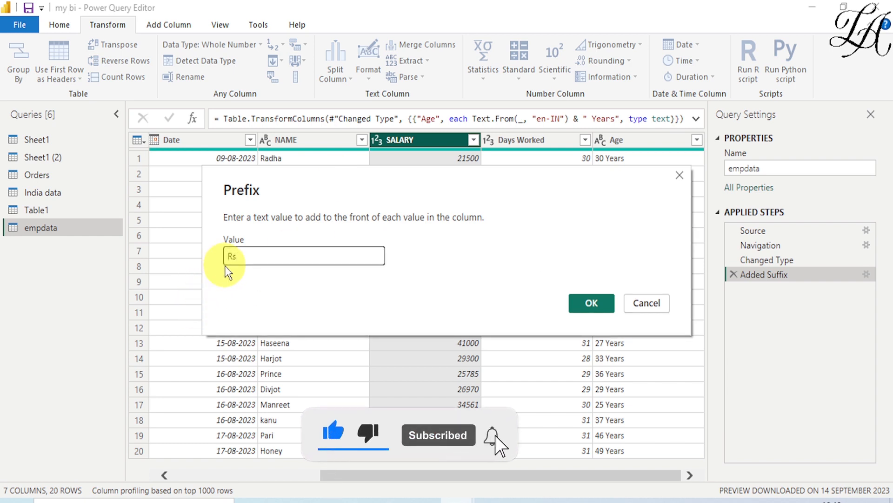
type(".")
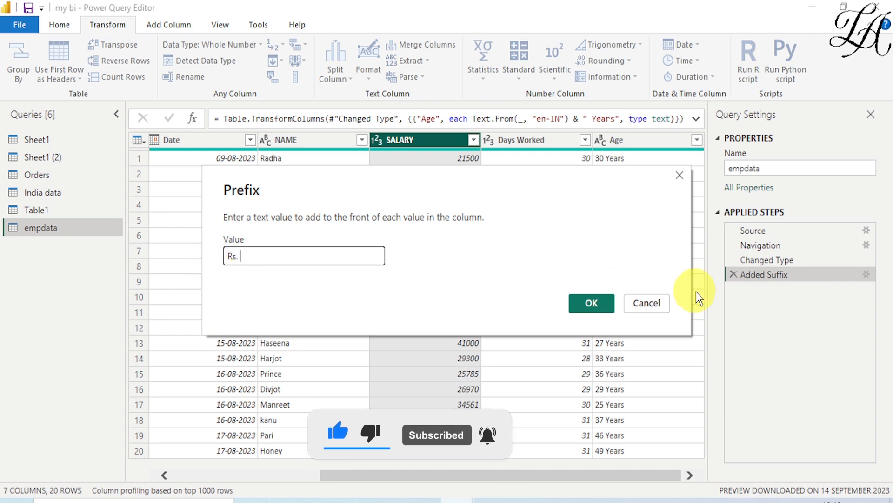
left_click(604, 301)
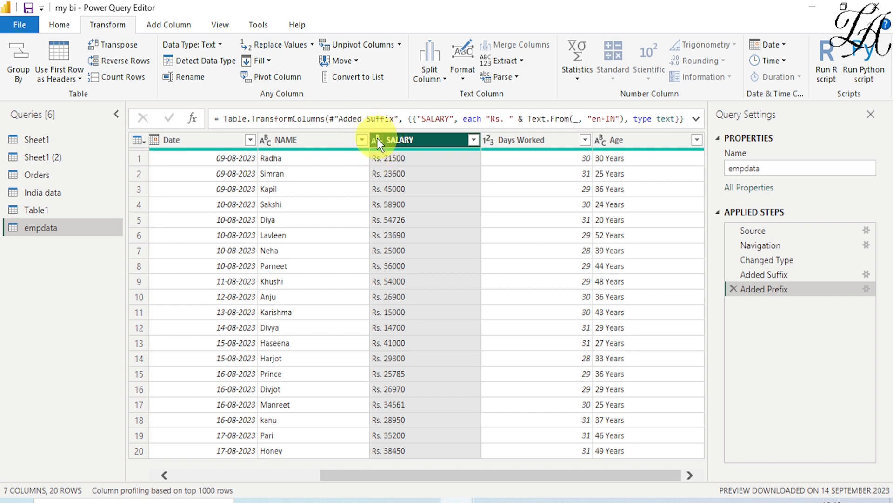
Compare the SALARY column's data type at the Changed Type and Added Prefix steps, and check the prefix step's settings.
left_click(766, 261)
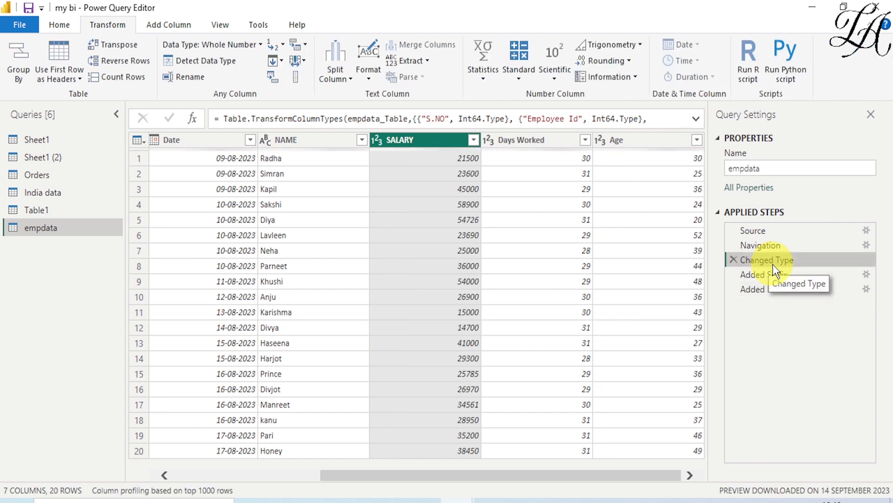
left_click(378, 140)
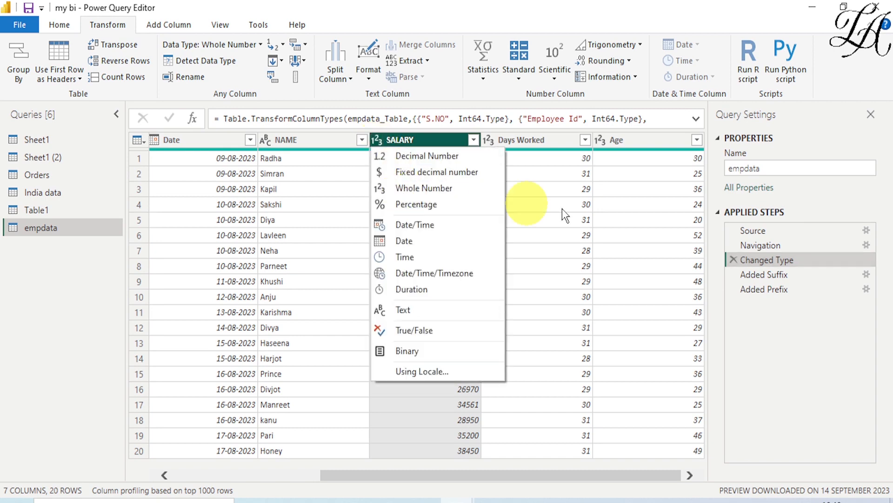
left_click(769, 292)
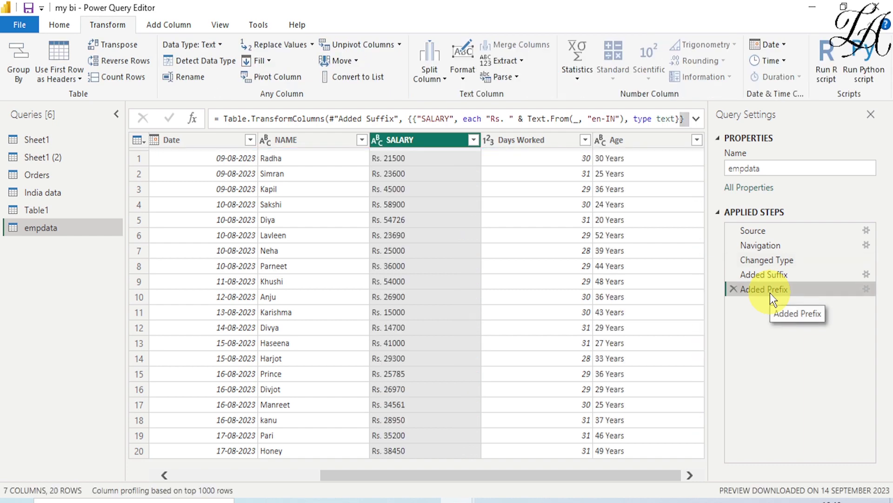
left_click(377, 142)
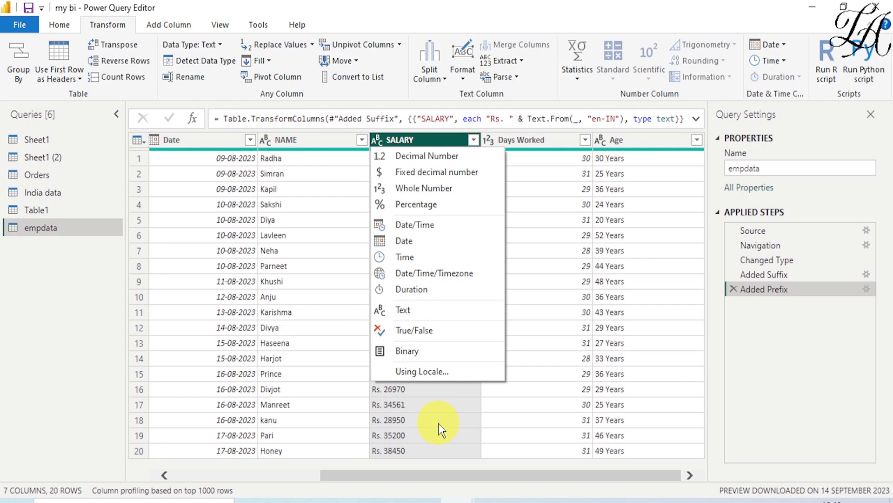
left_click(541, 372)
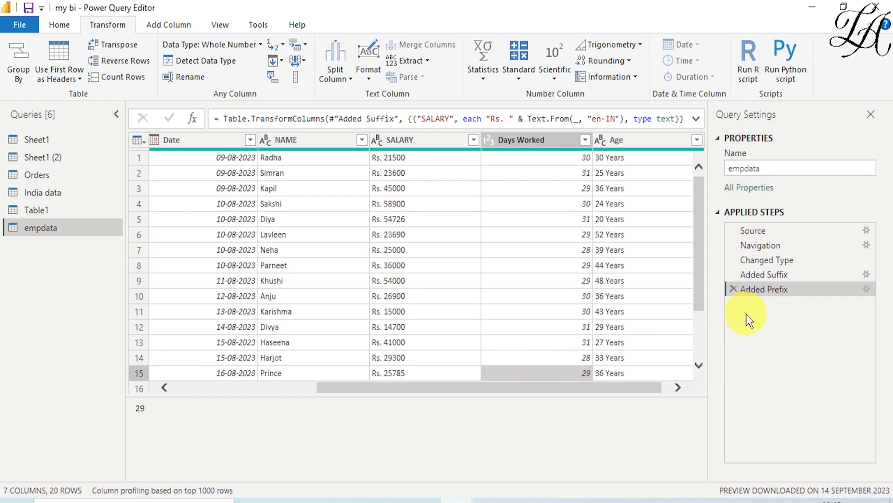
left_click(868, 290)
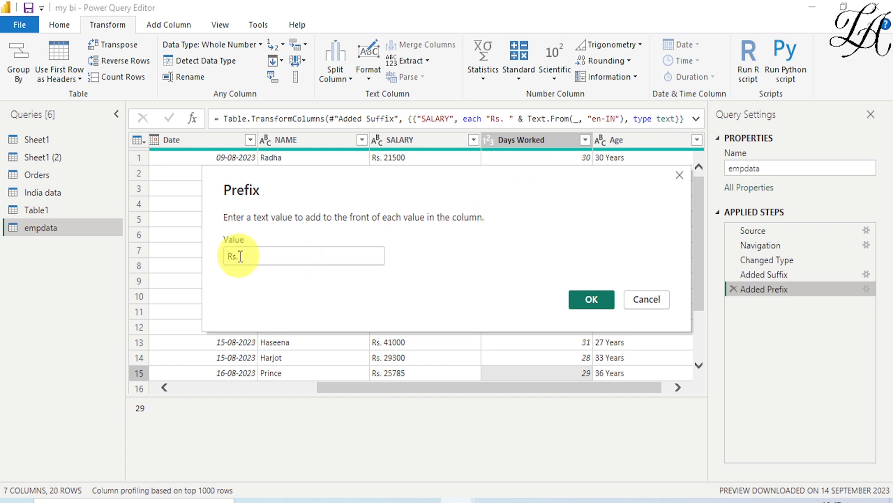
left_click(649, 302)
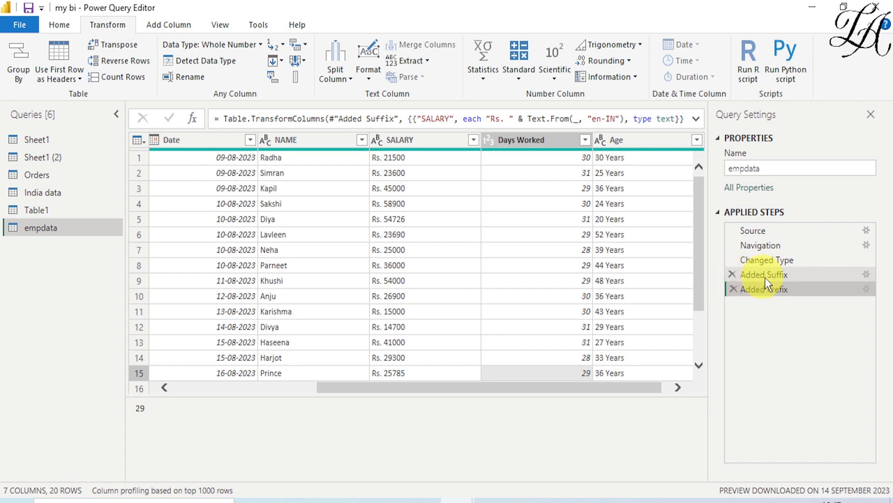
Delete the Added Suffix step from the empdata query's applied steps.
left_click(733, 275)
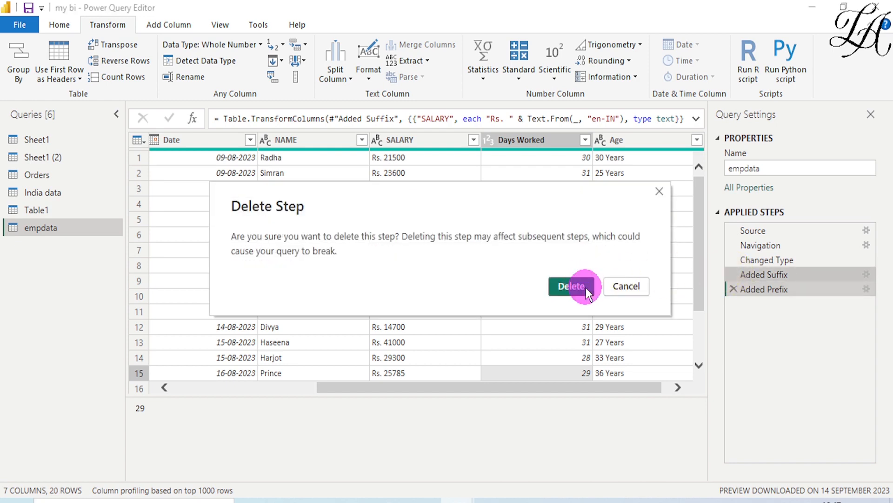
left_click(585, 288)
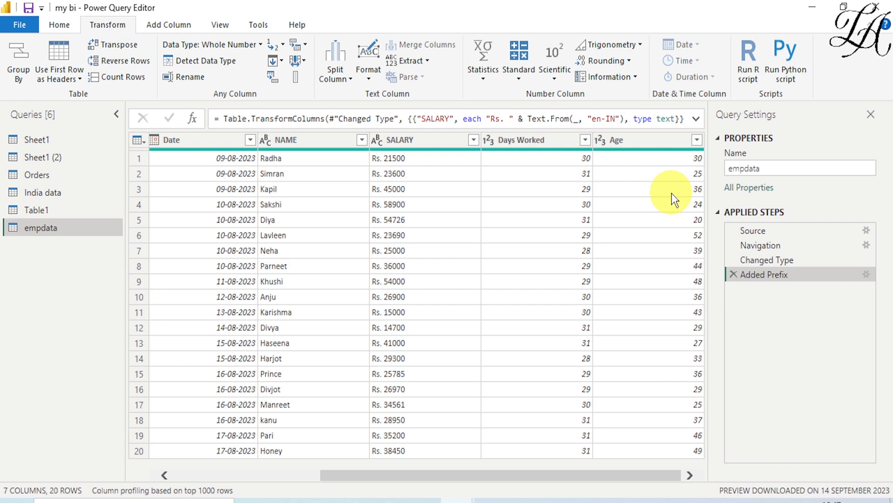
left_click(651, 141)
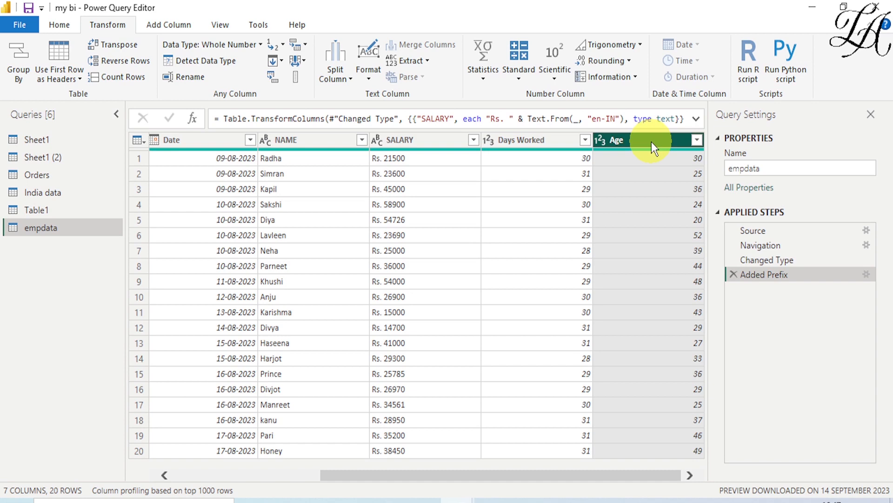
left_click(372, 79)
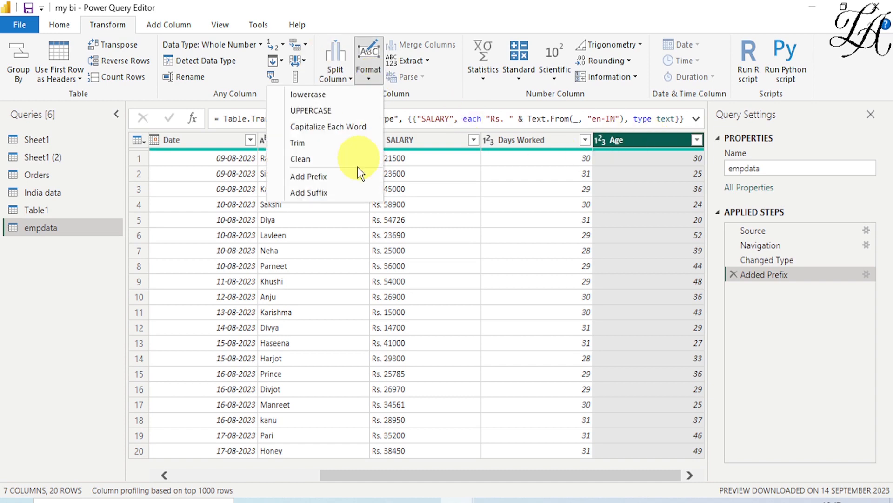
left_click(496, 235)
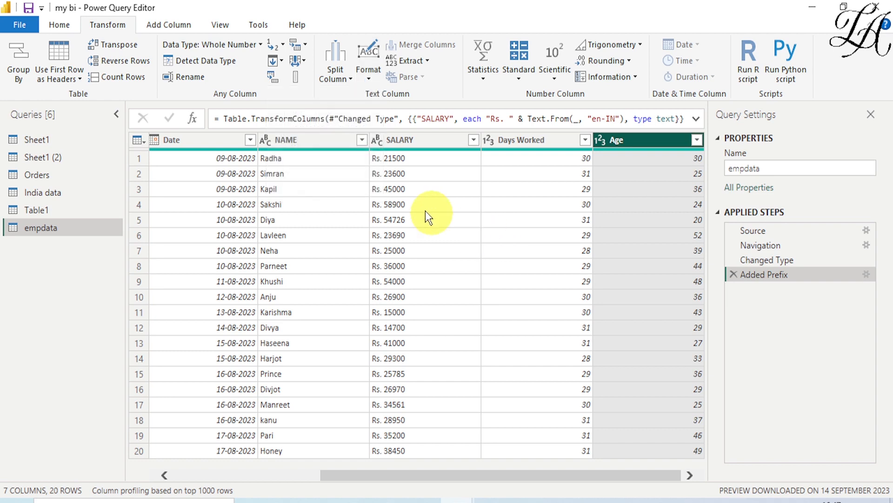
Apply the empdata query changes and close the query editor to return to the report.
left_click(51, 23)
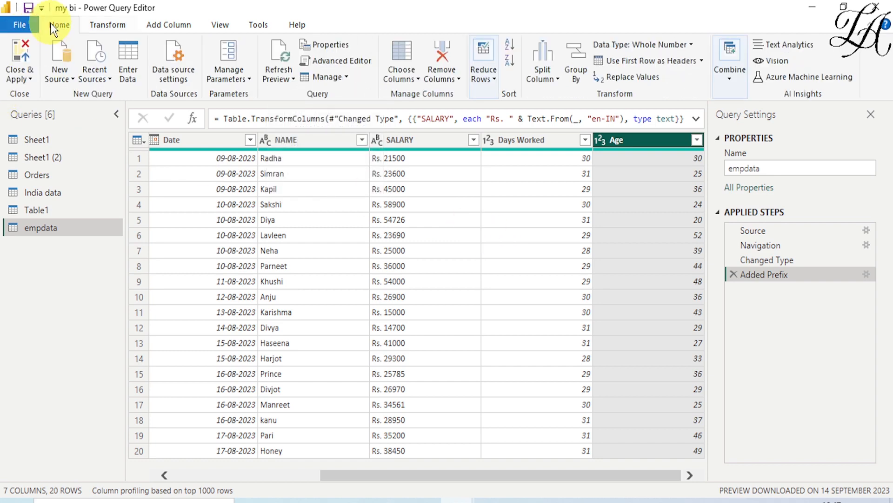
left_click(13, 50)
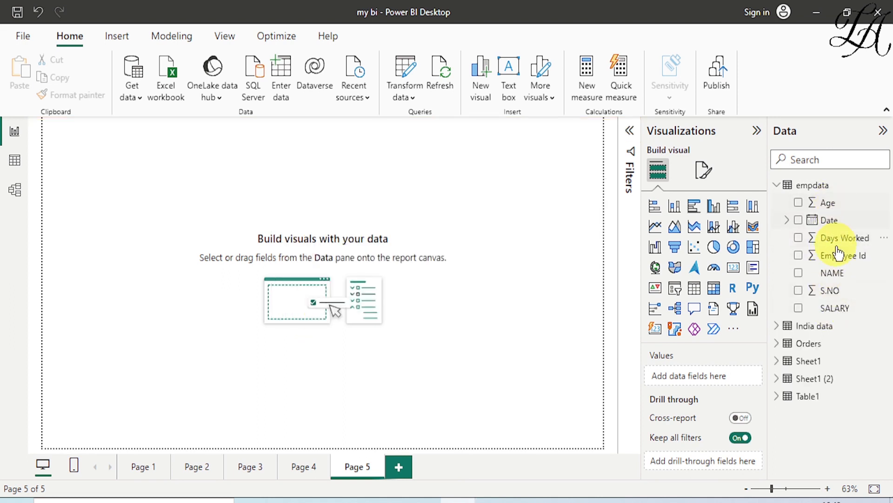
Build an enlarged pie chart on Page 5 from empdata, with Employee Id as the legend and Age as the values.
left_click(719, 251)
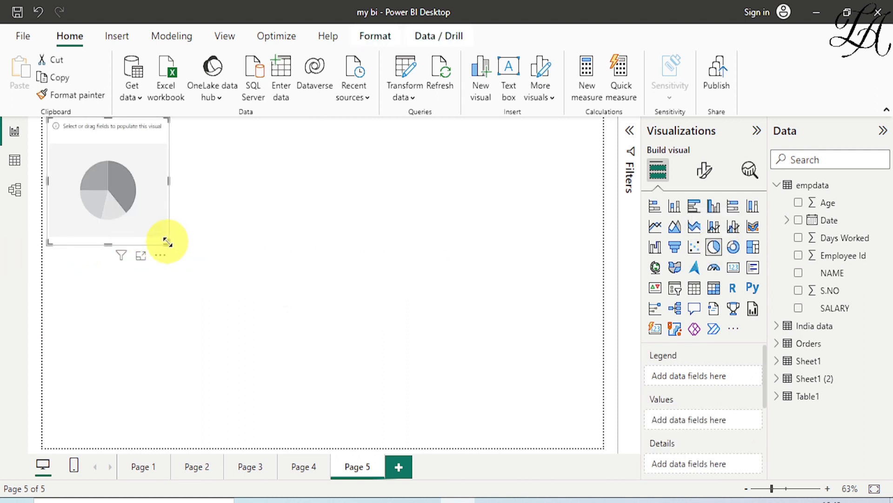
left_click_drag(167, 243, 276, 358)
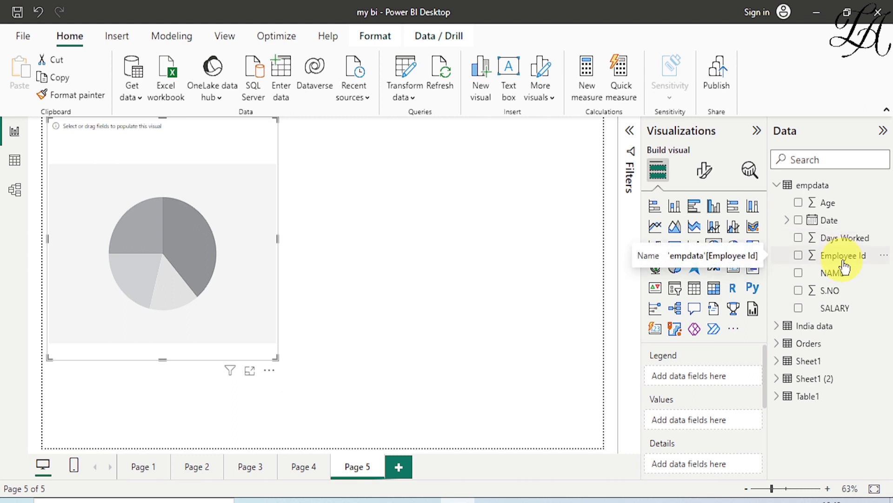
left_click_drag(843, 260, 724, 376)
left_click_drag(829, 204, 714, 427)
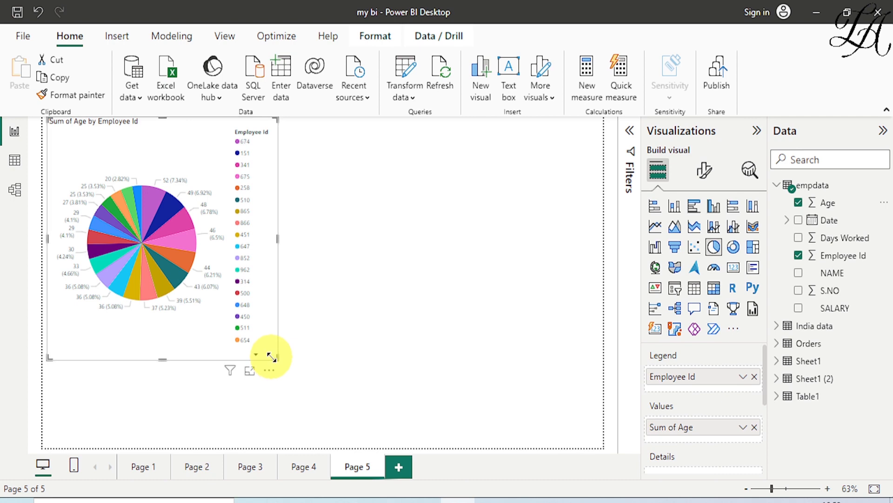
left_click_drag(274, 359, 376, 420)
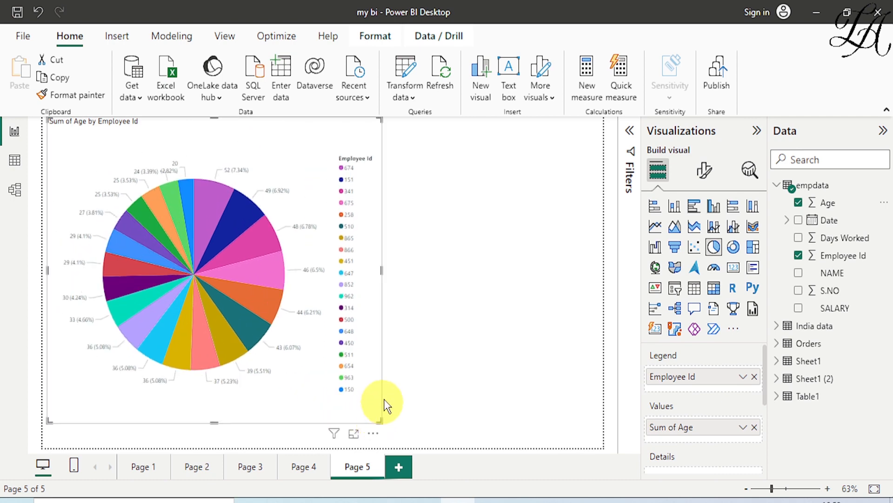
mouse_move(317, 273)
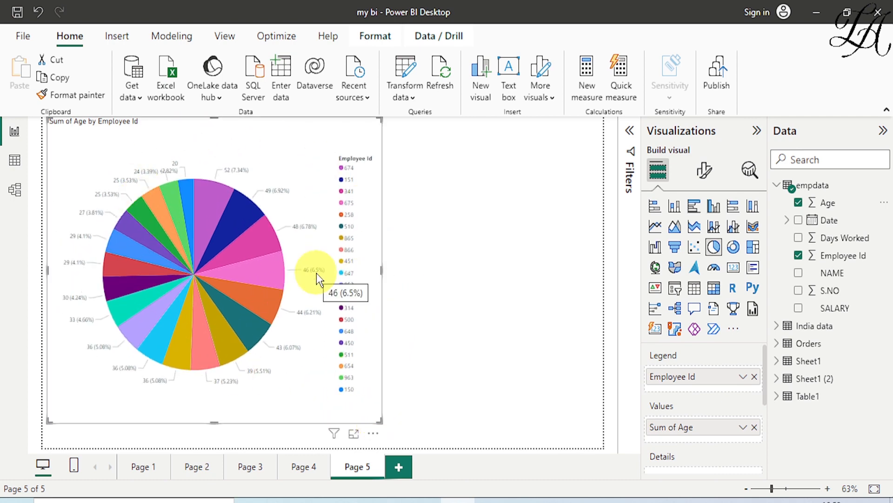